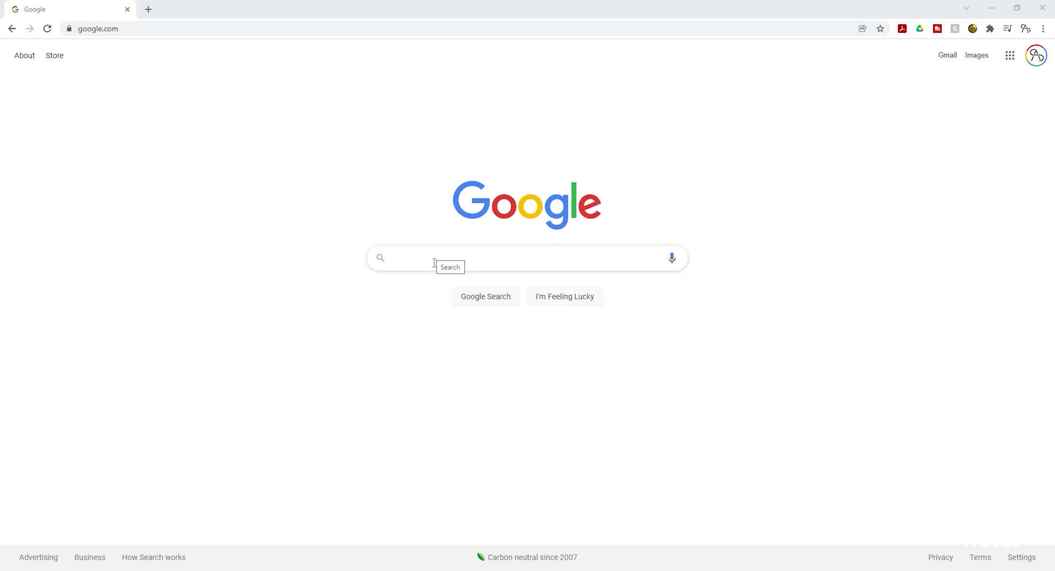
Search Google for "aws certification exam".
type("aws cer")
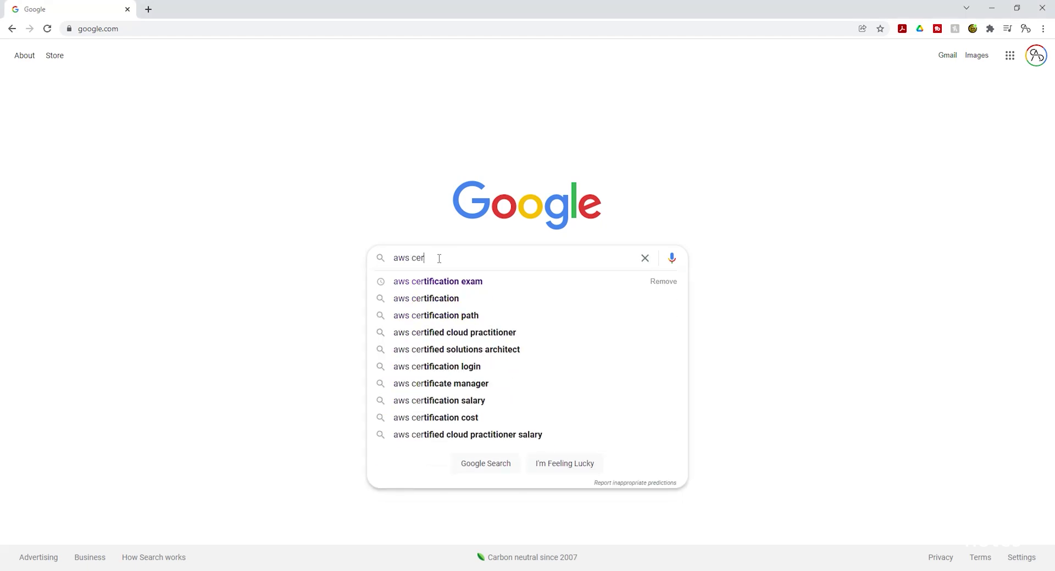
key("Down")
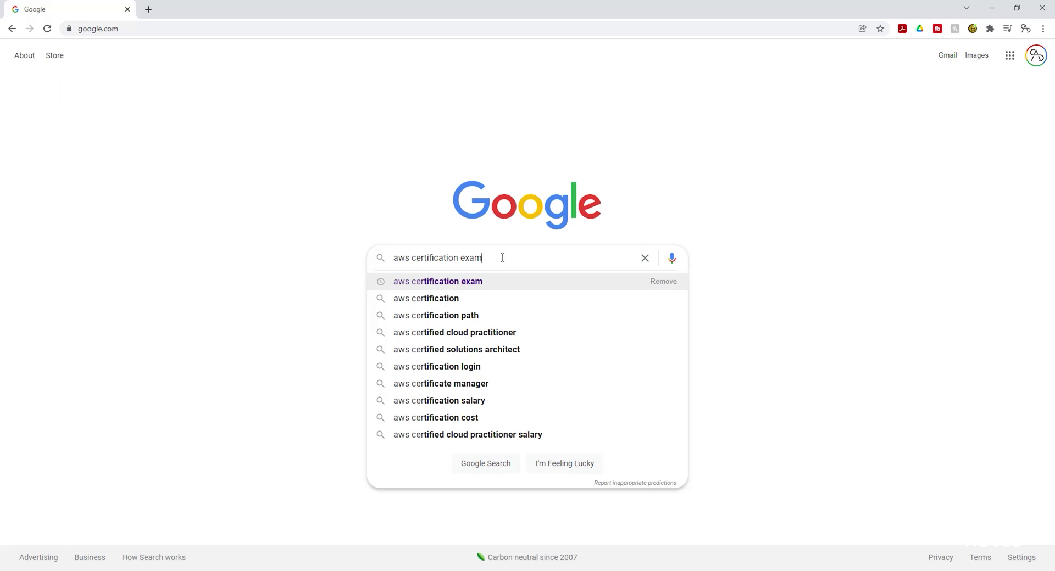
key("Return")
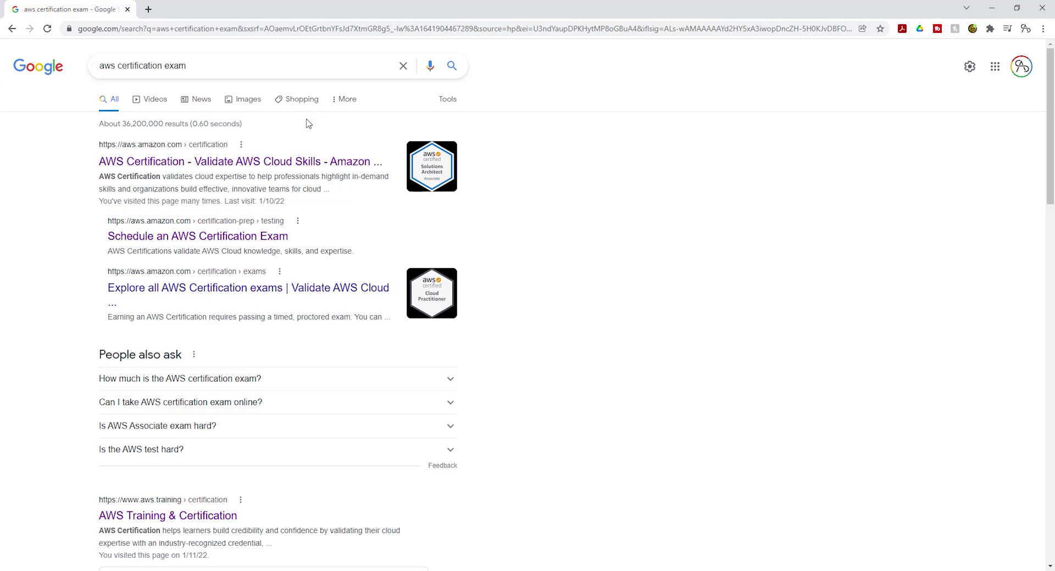
scroll(316, 130, "down", 2)
scroll(317, 132, "down", 4)
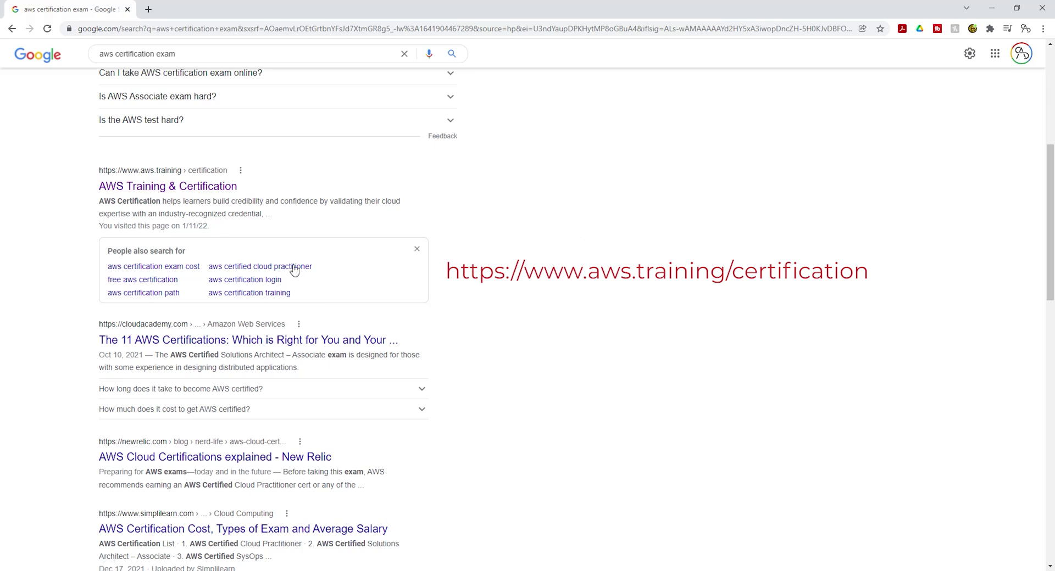
left_click(213, 194)
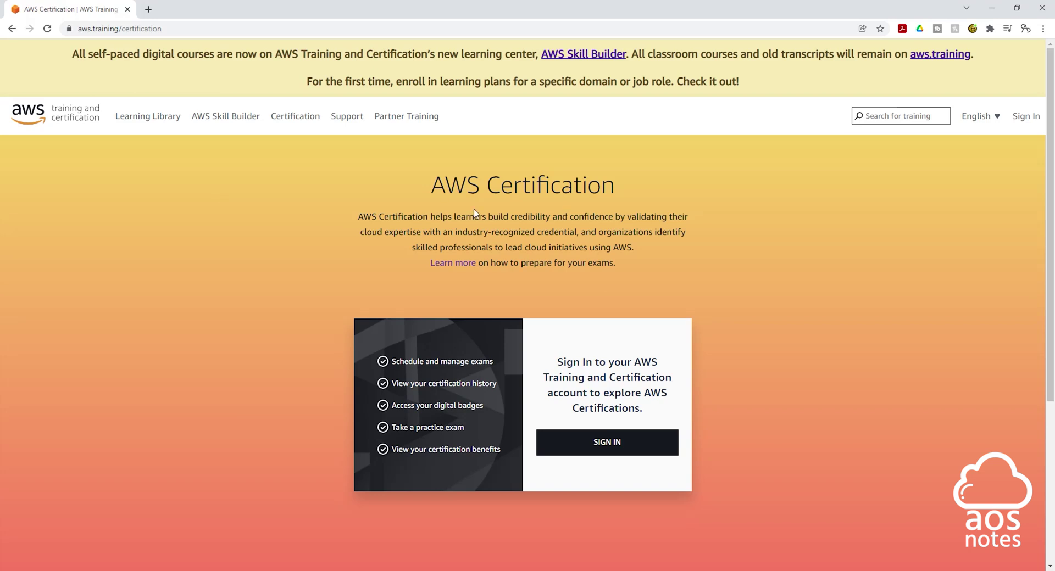
left_click(1025, 119)
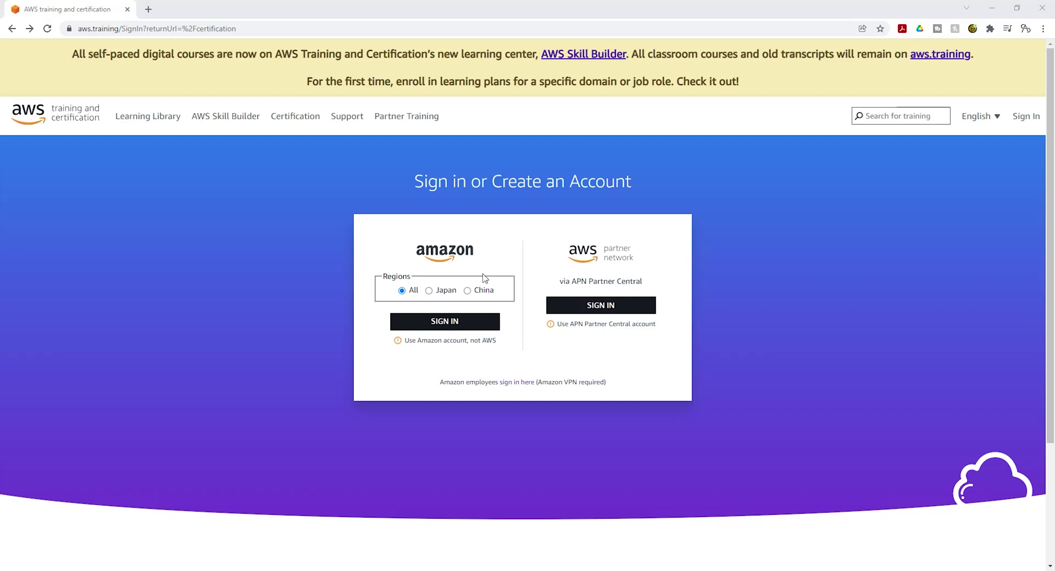
Look at the new-customer account registration form on amazon.com in a separate tab, and close that tab.
left_click(149, 9)
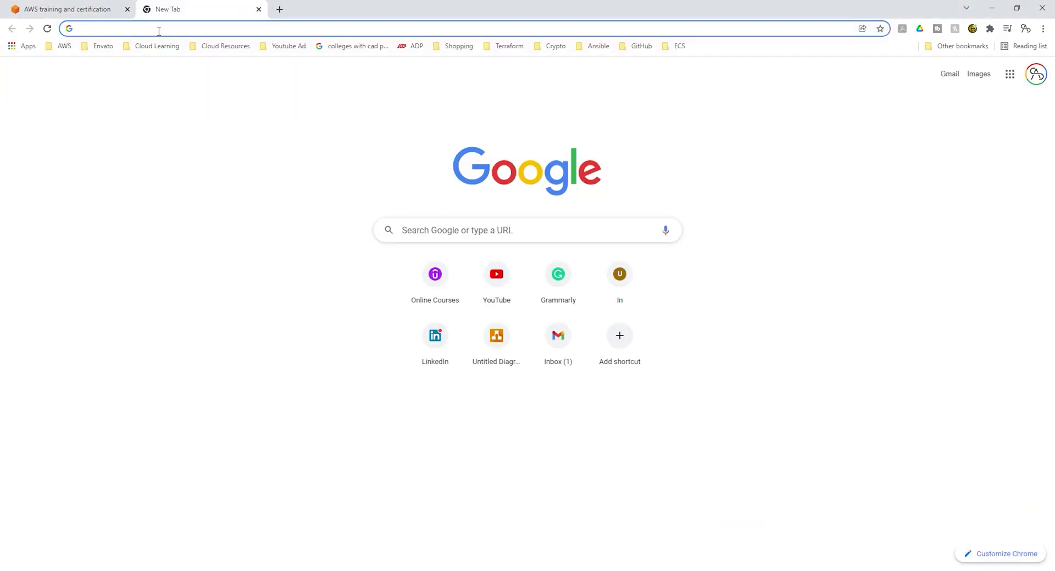
type("am")
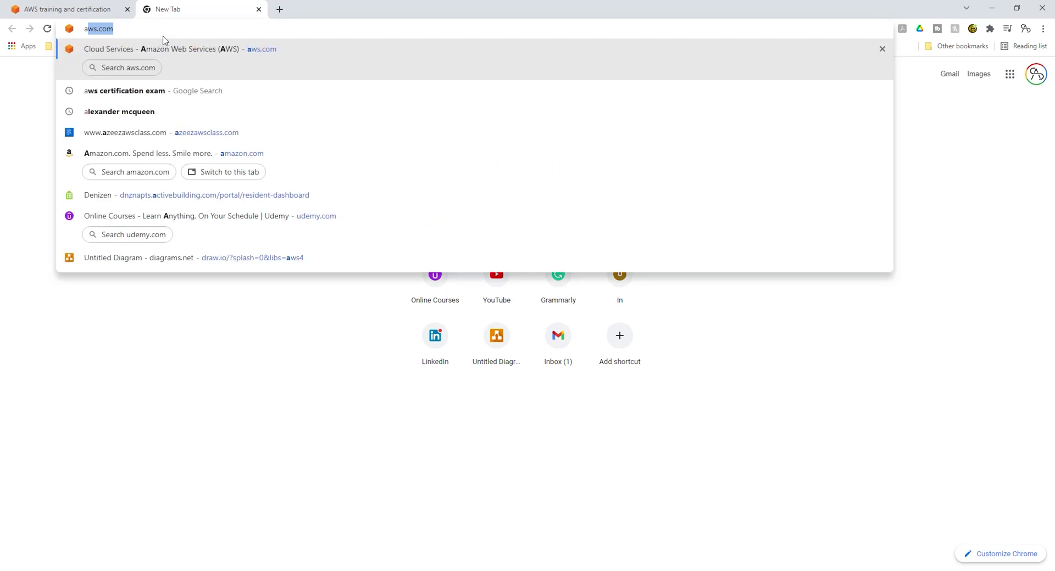
key("Return")
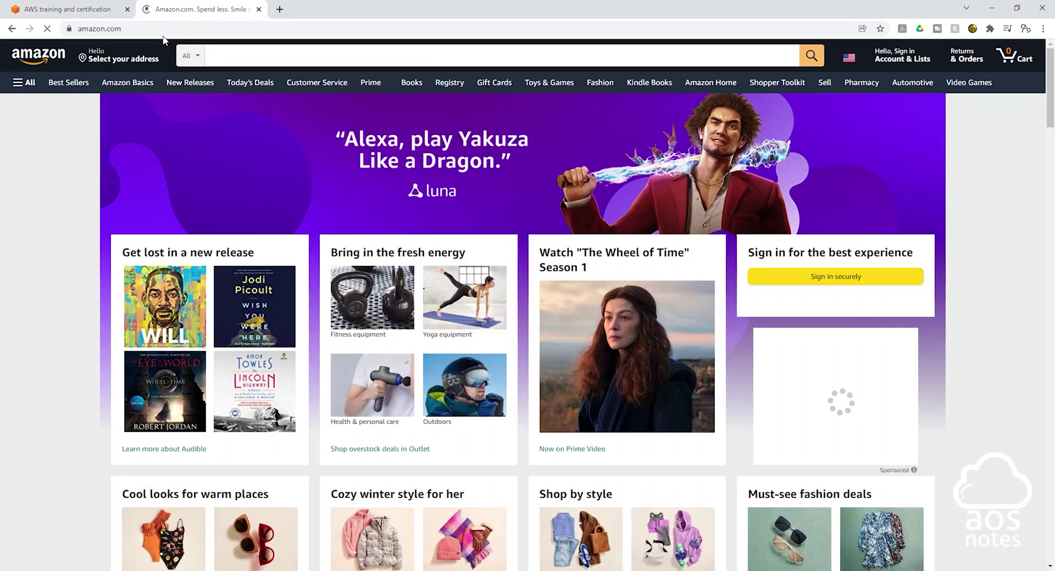
mouse_move(916, 47)
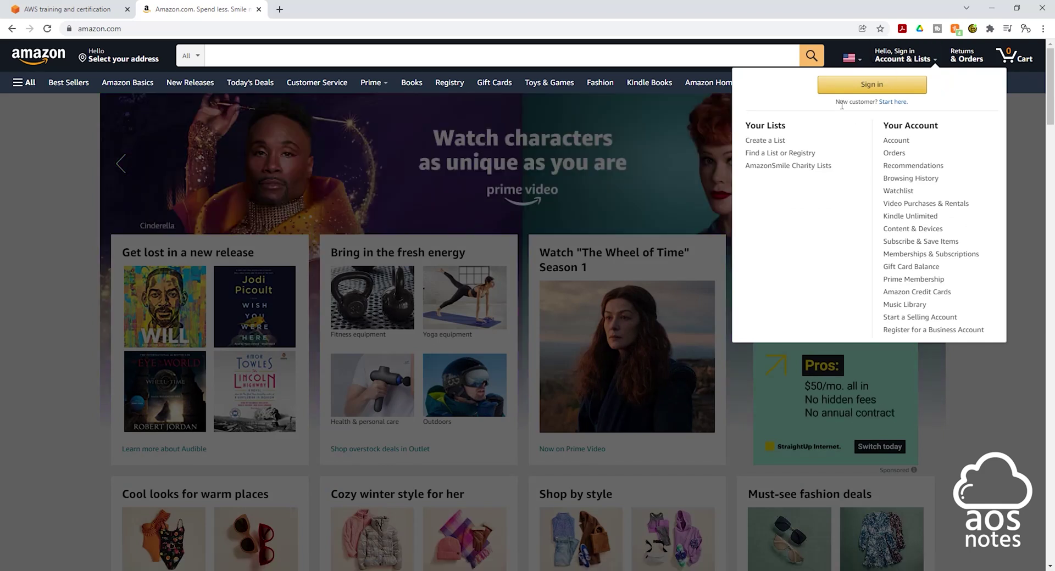
left_click(895, 103)
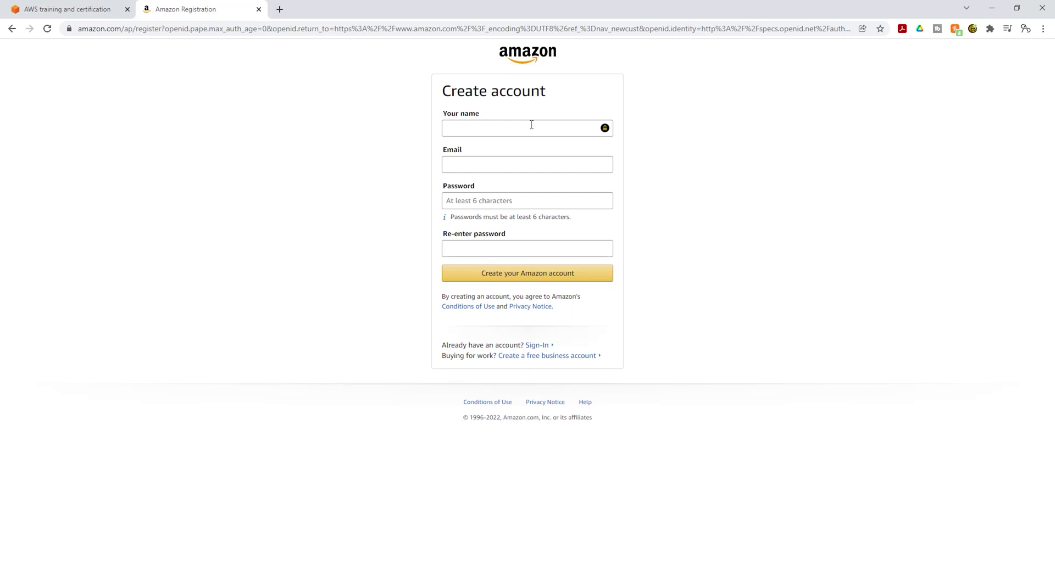
left_click(258, 10)
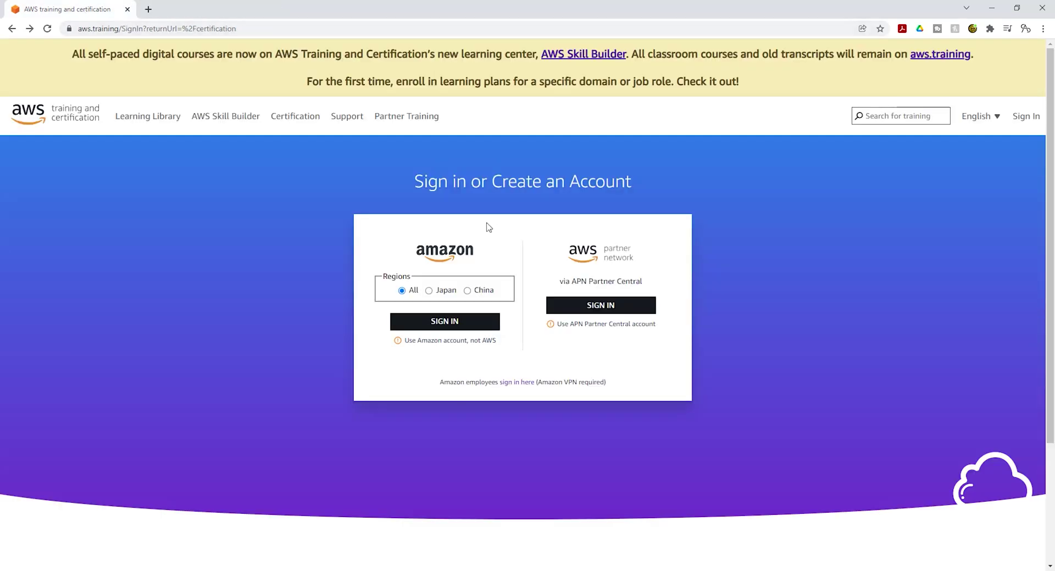
Sign in to AWS Training with the Amazon account, entering the account's email, password and one-time verification code.
left_click(450, 324)
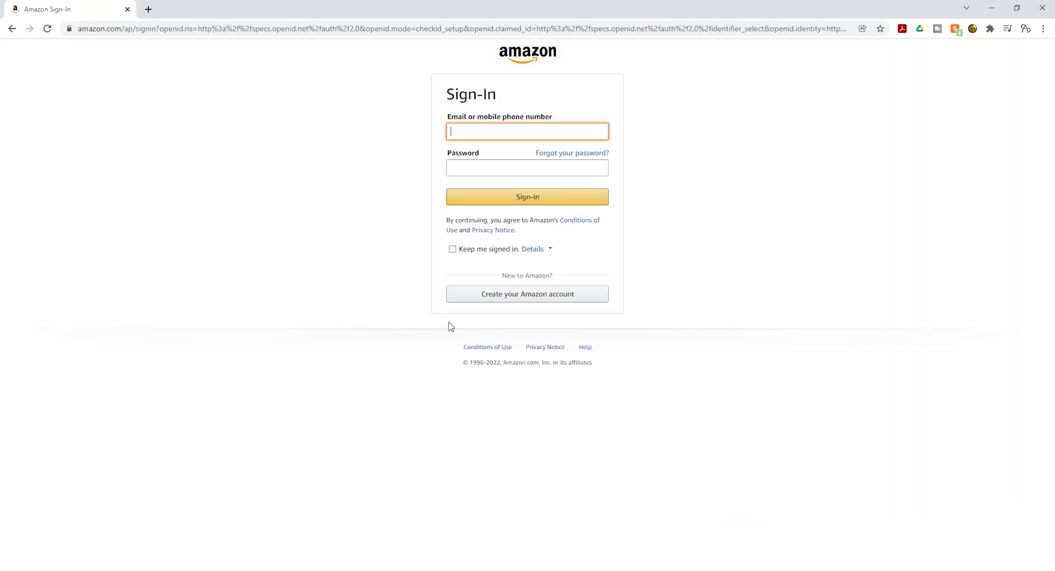
left_click(501, 132)
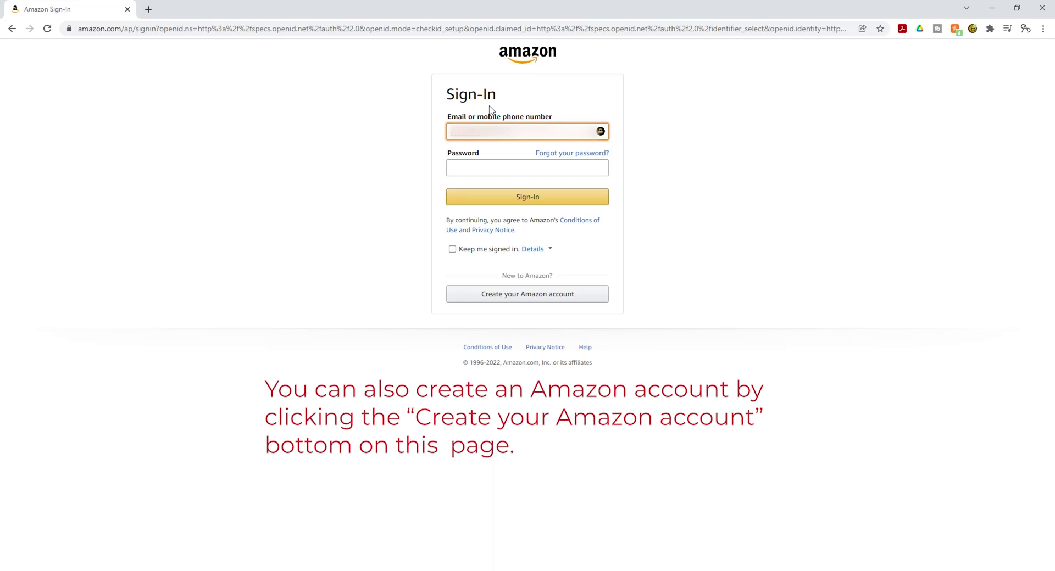
left_click(523, 167)
type("•")
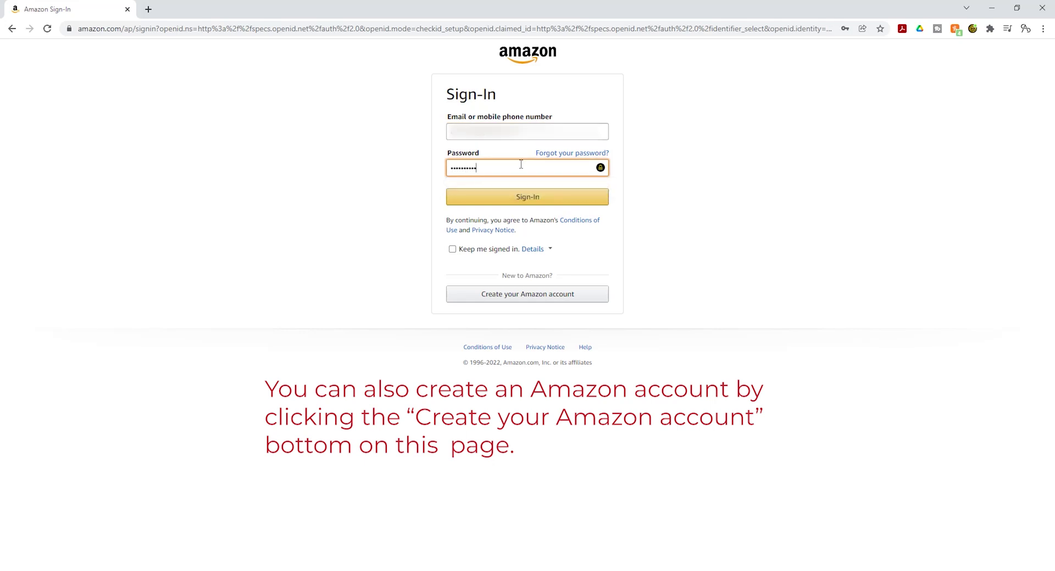
key("Return")
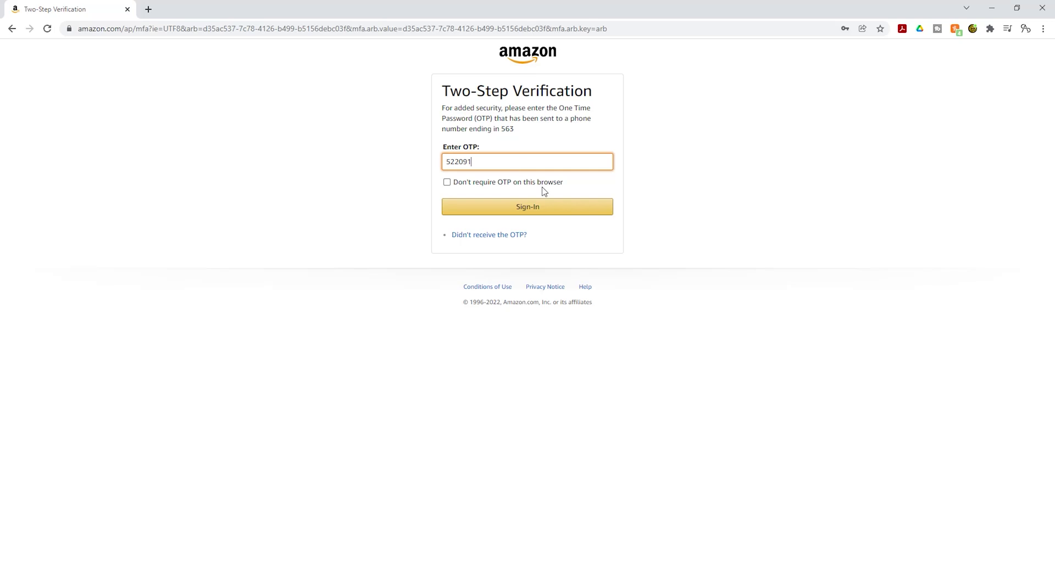
left_click(547, 208)
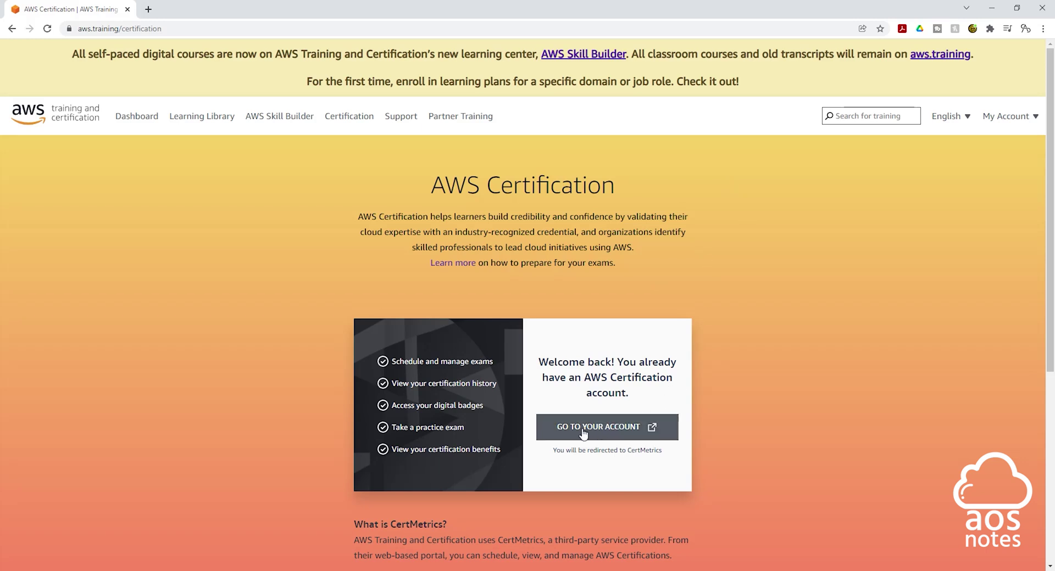
Go to the AWS Certification account on CertMetrics and open its exam registration page.
left_click(604, 431)
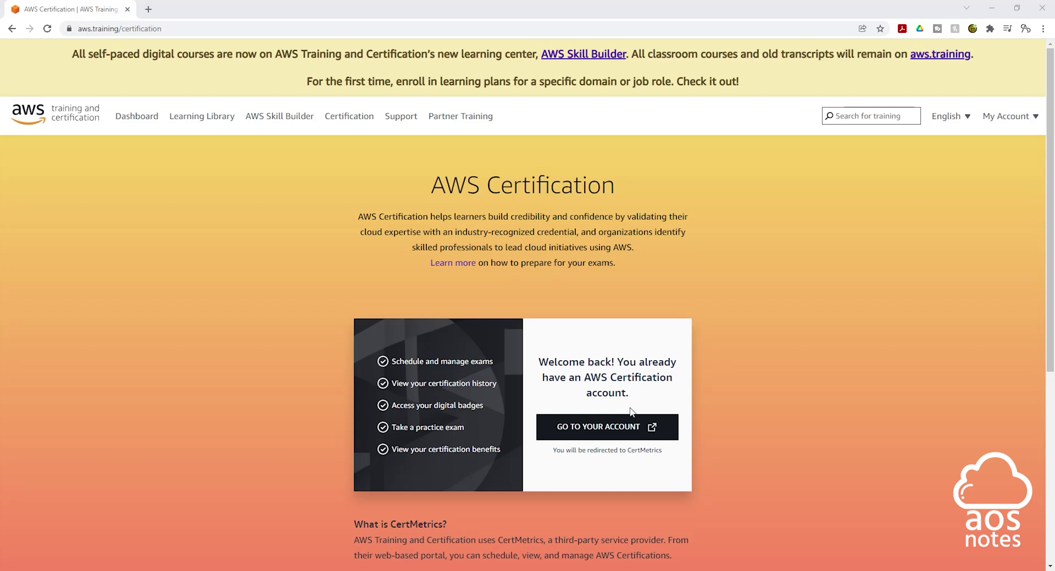
left_click(605, 434)
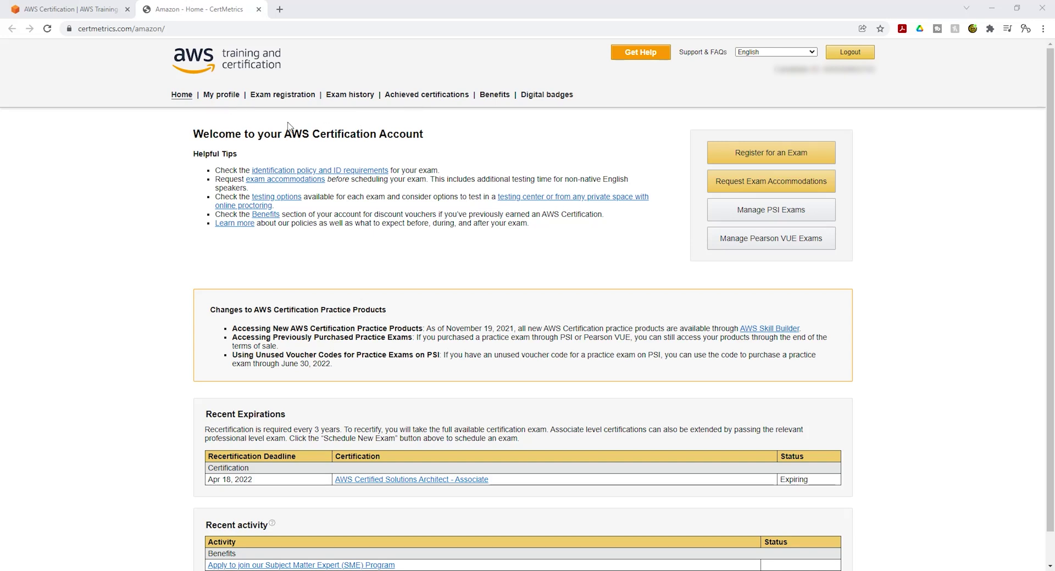
left_click(269, 96)
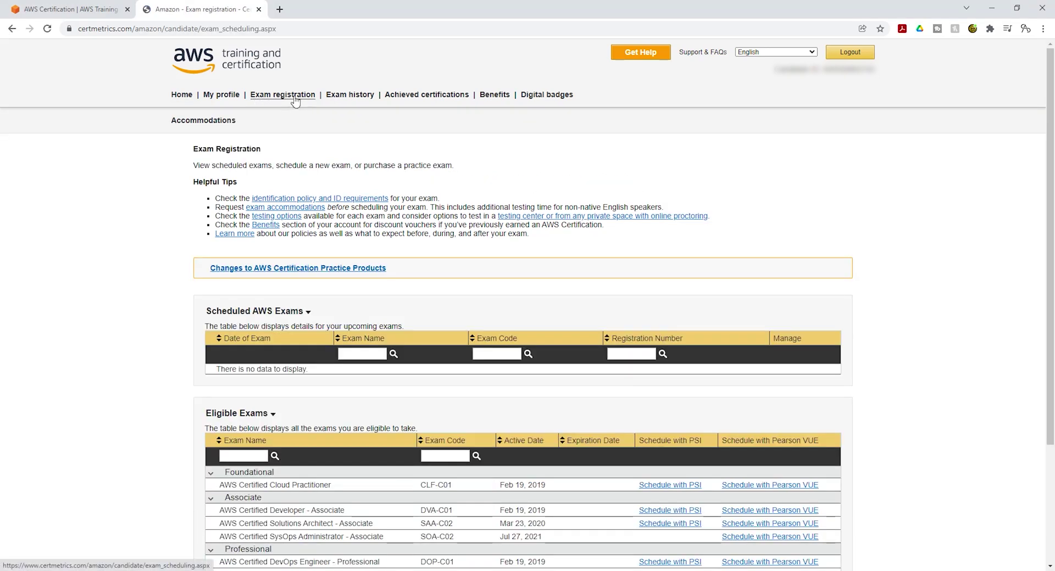
Choose PSI scheduling for the AWS Certified Cloud Practitioner exam and review its security procedures and identification requirements.
scroll(295, 101, "down", 3)
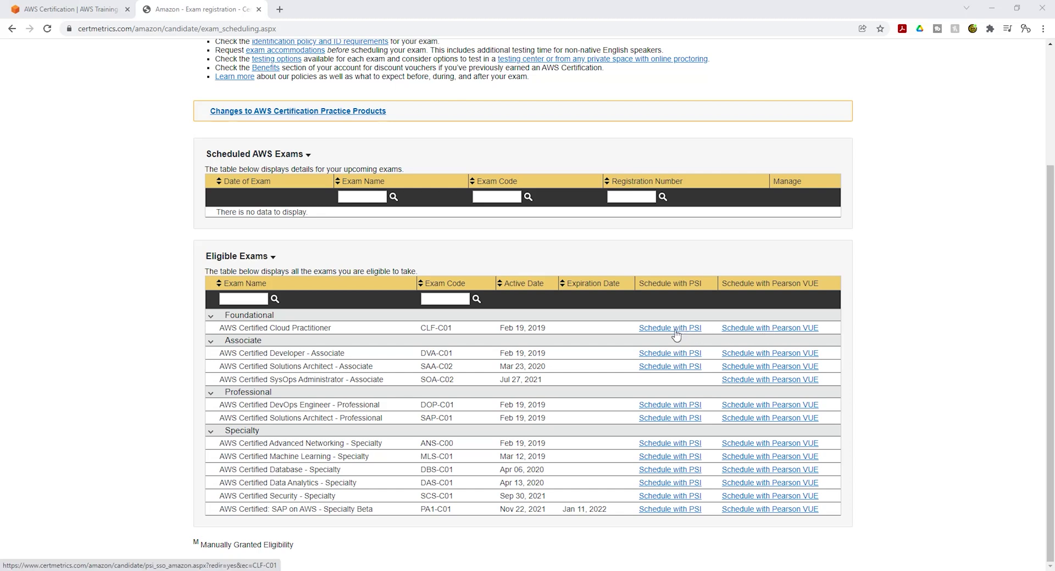
left_click(676, 329)
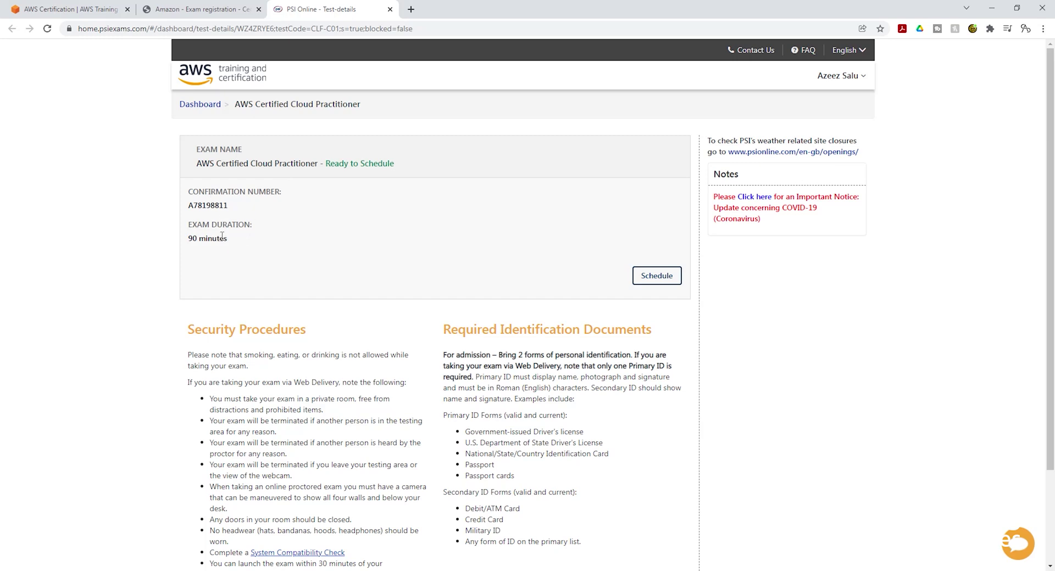
scroll(290, 235, "down", 2)
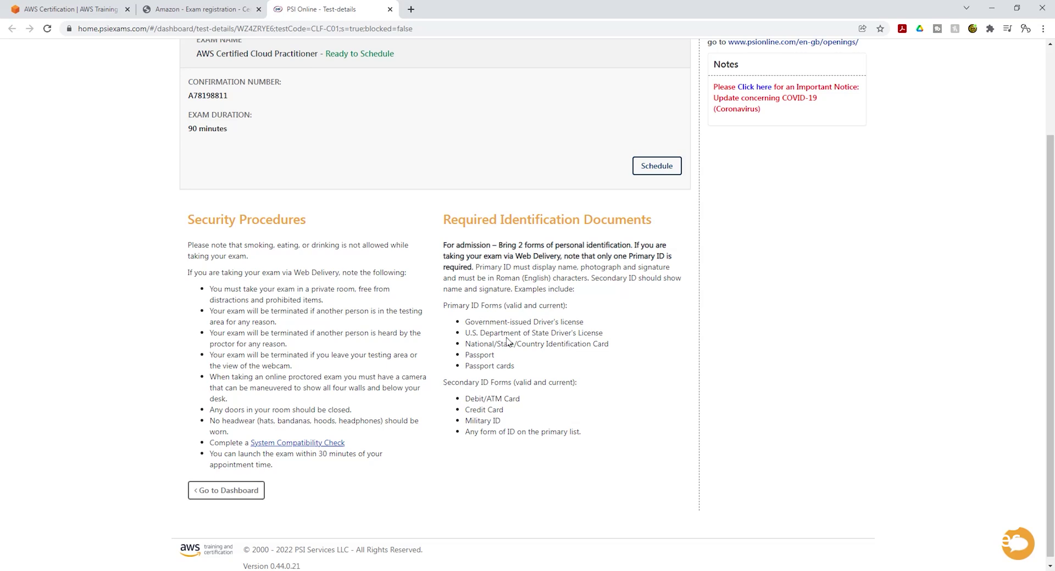
scroll(463, 259, "up", 2)
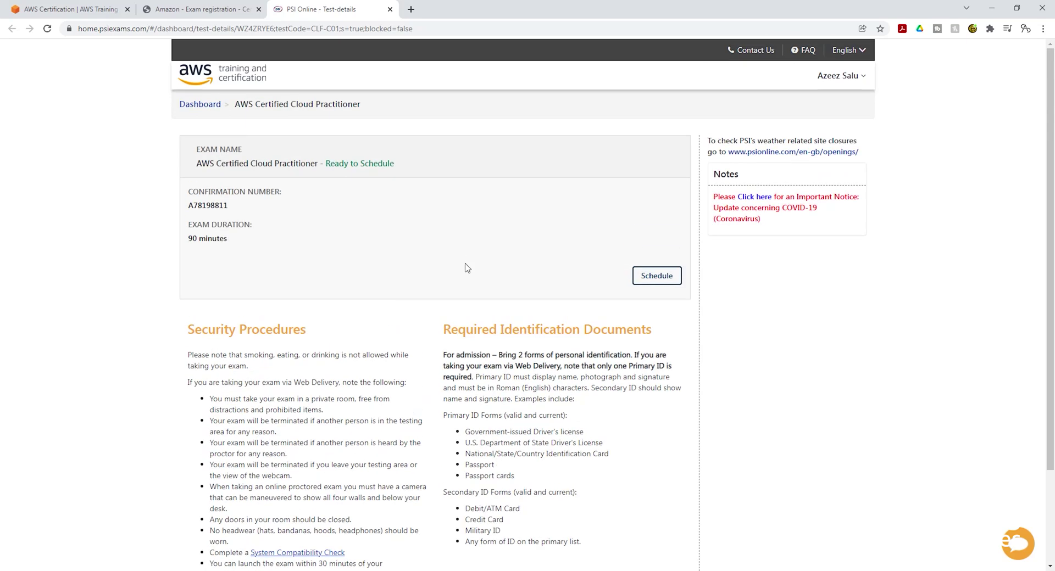
Start scheduling the exam, confirm AWS Certified Cloud Practitioner as the version, and continue with Test Center as the delivery mode.
left_click(653, 279)
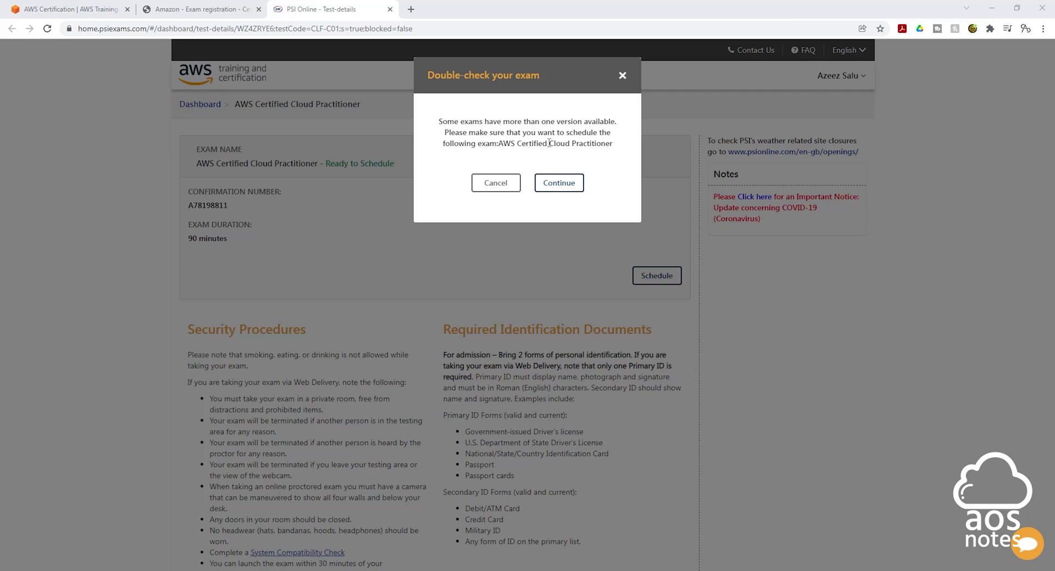
left_click(568, 187)
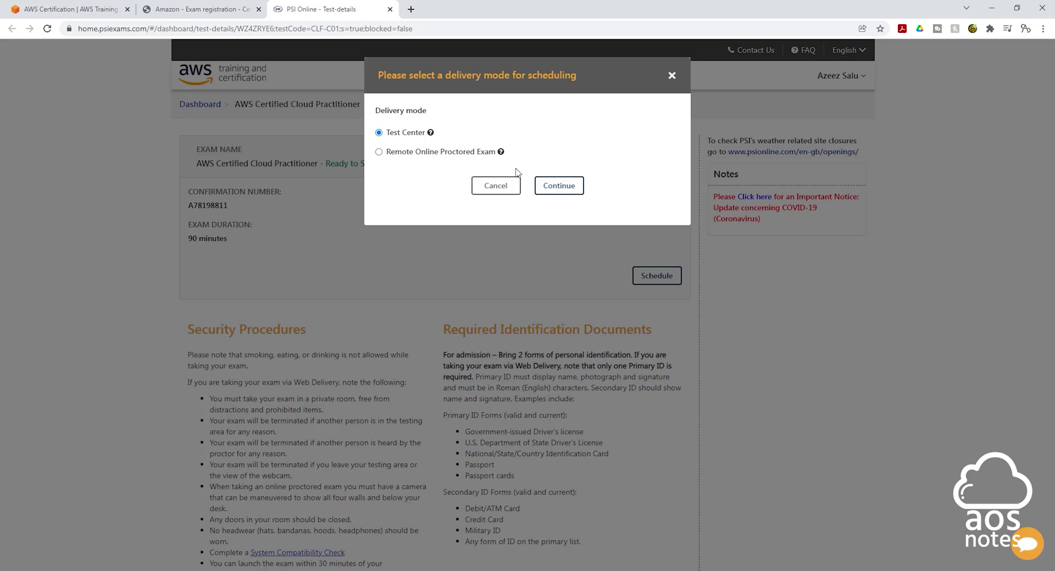
left_click(560, 186)
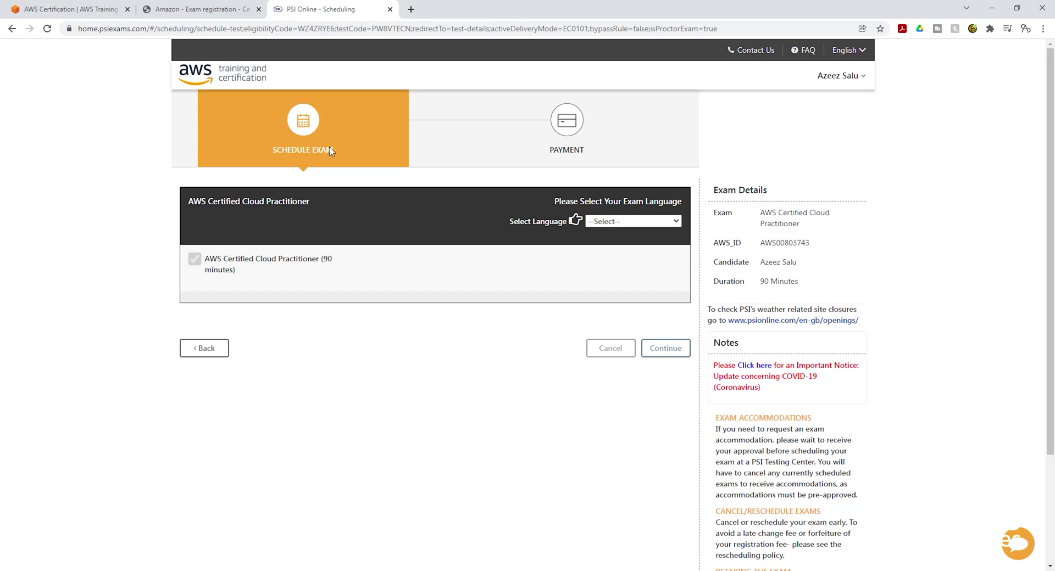
Set the exam language to English and allow the PSI site to access the location.
left_click(646, 223)
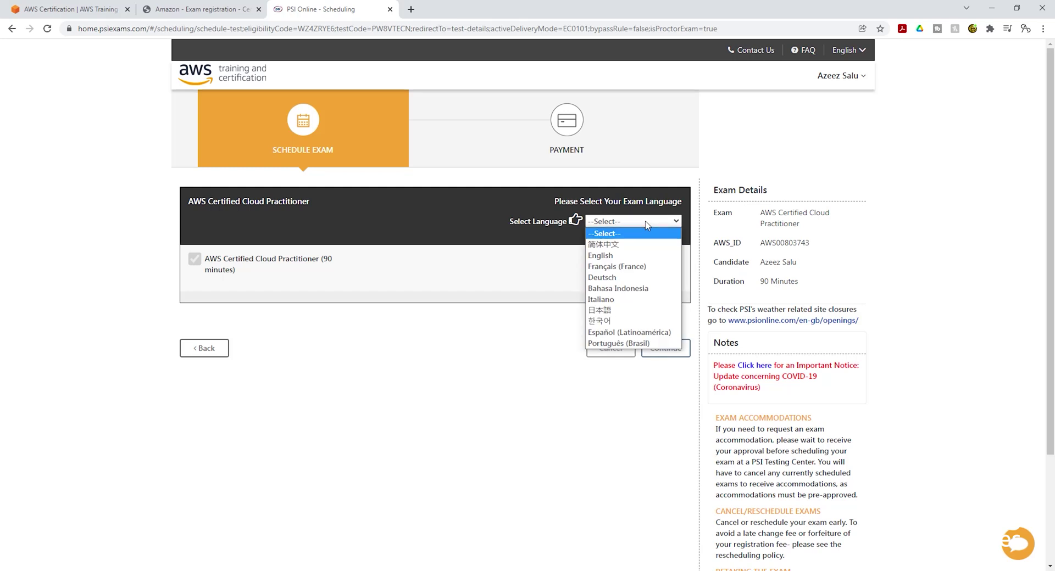
left_click(601, 256)
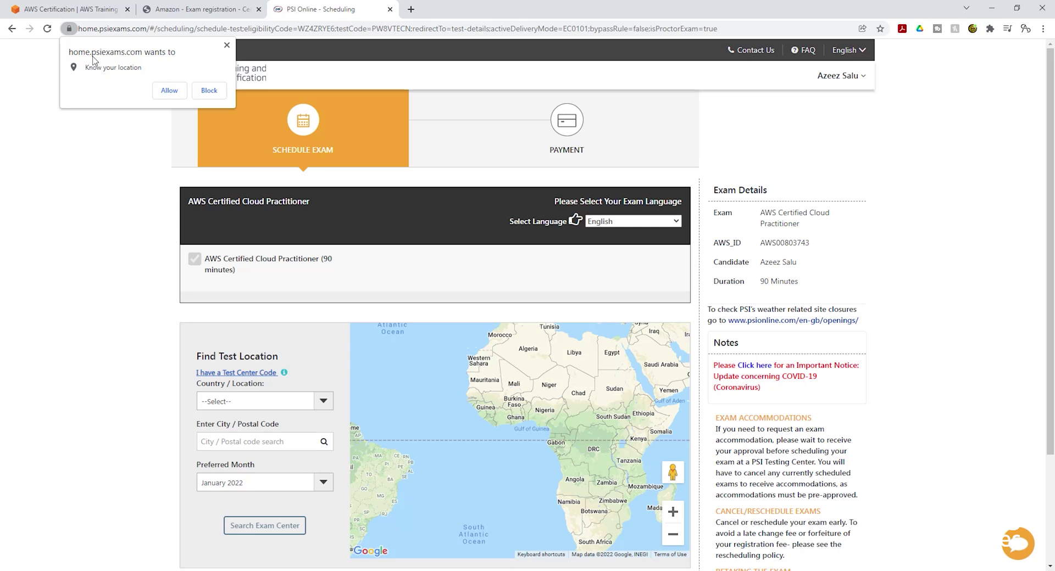
left_click(169, 91)
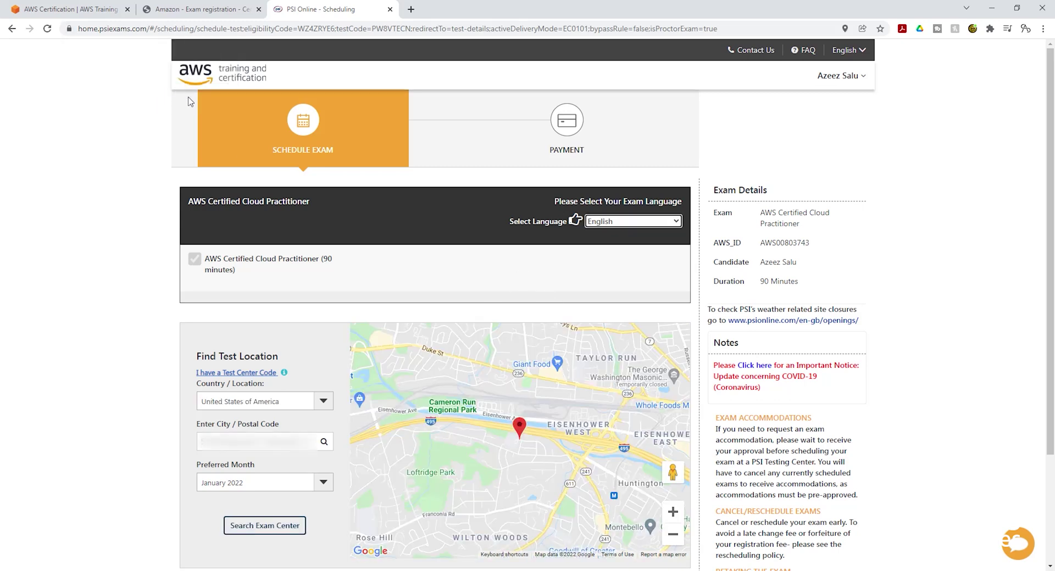
Set the test location to Upper Marlboro, MD, in the United States of America and search for exam centers in January 2022.
scroll(206, 128, "down", 3)
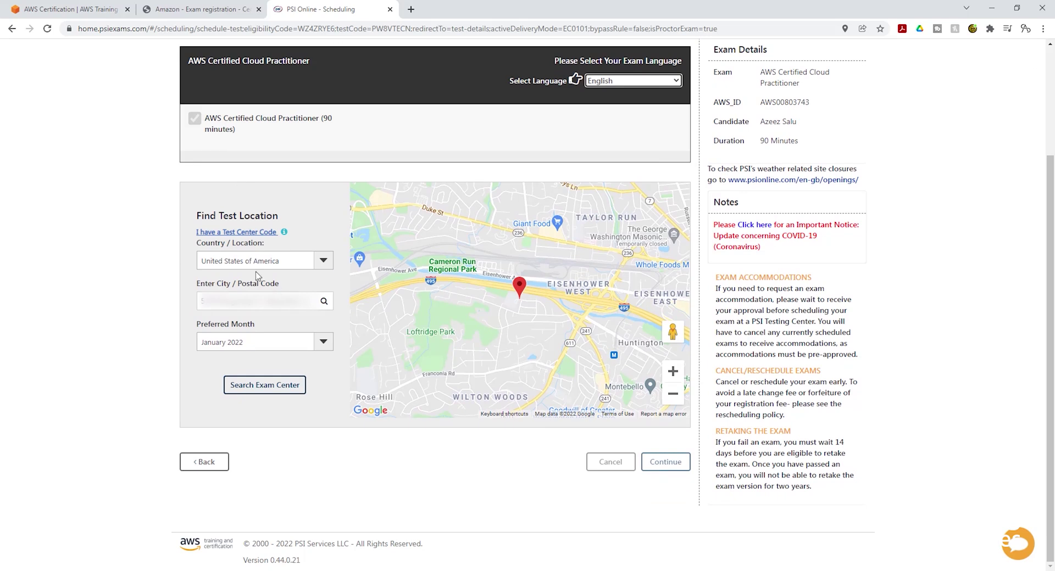
left_click(390, 301)
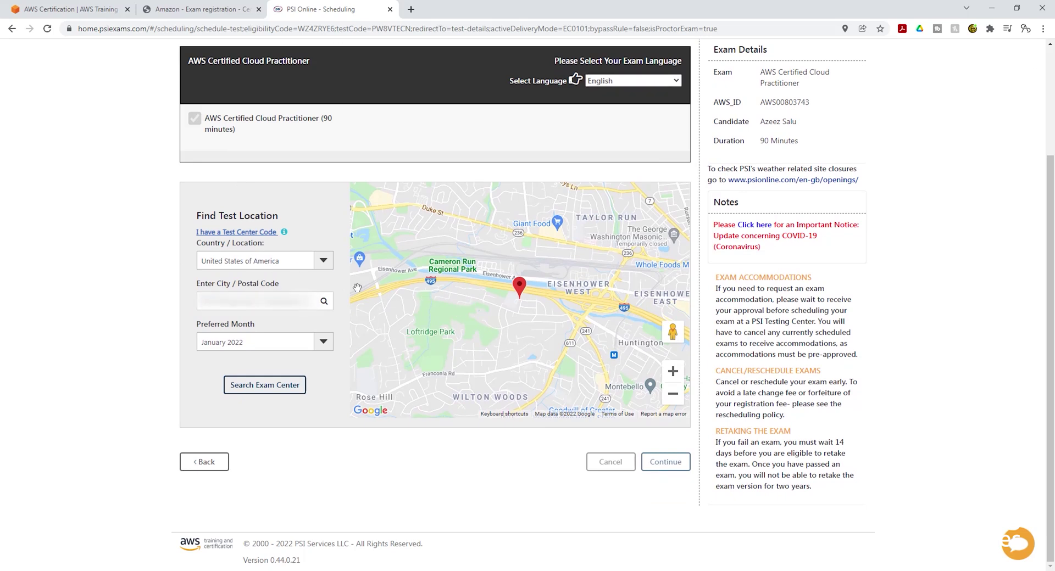
left_click(323, 262)
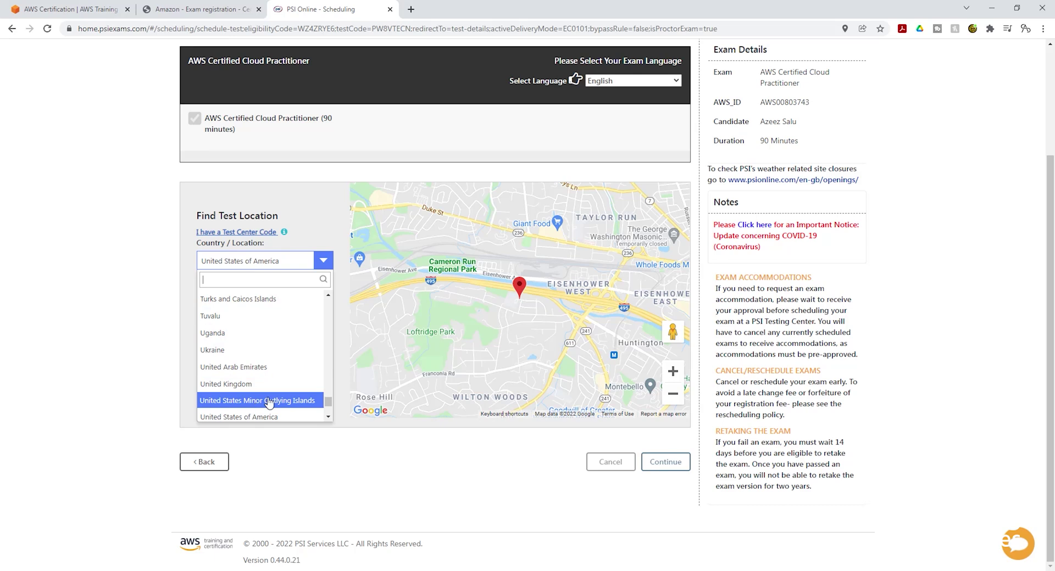
left_click(333, 240)
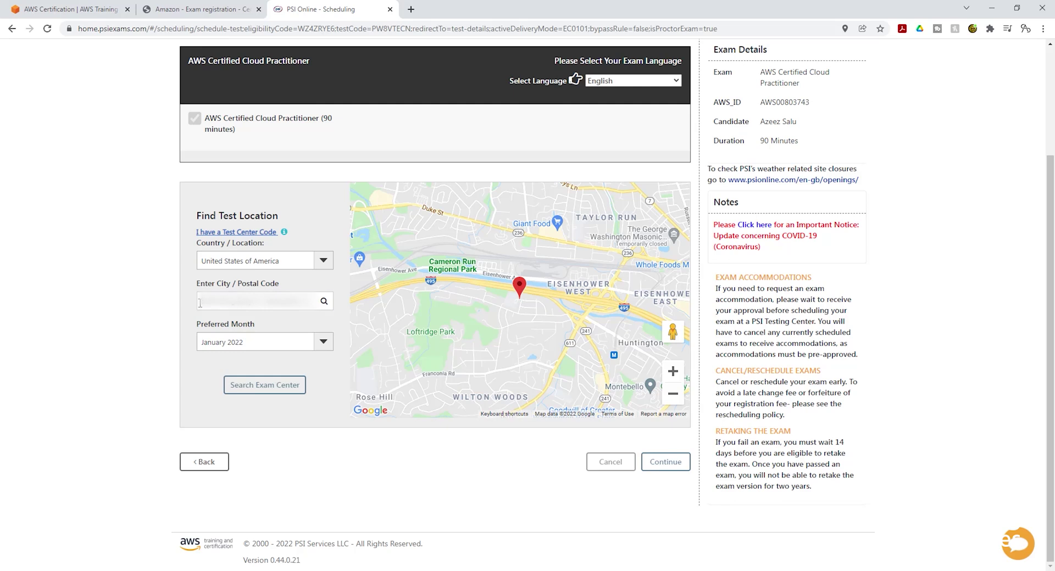
left_click_drag(200, 301, 379, 304)
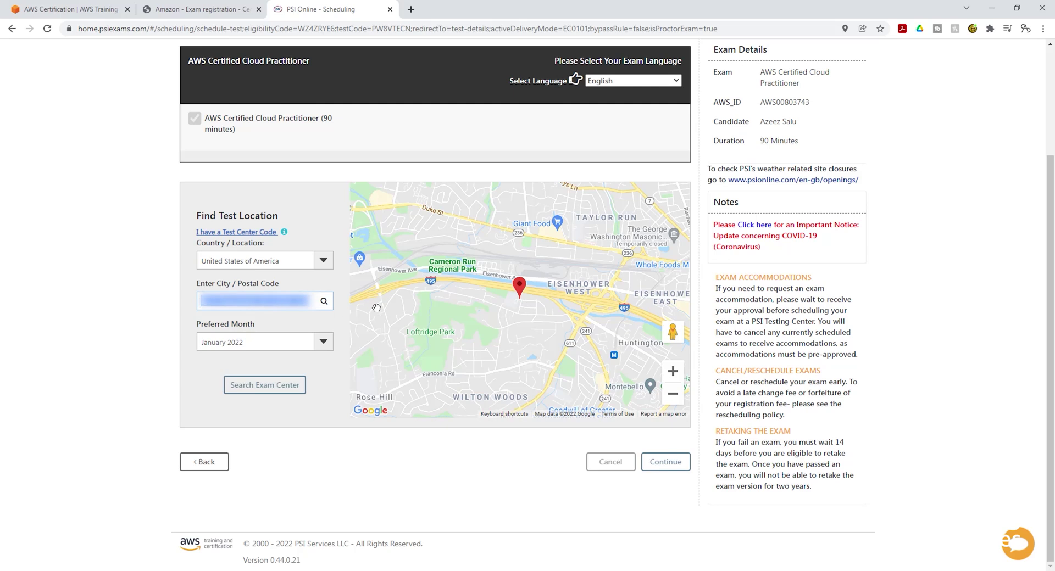
key("BackSpace")
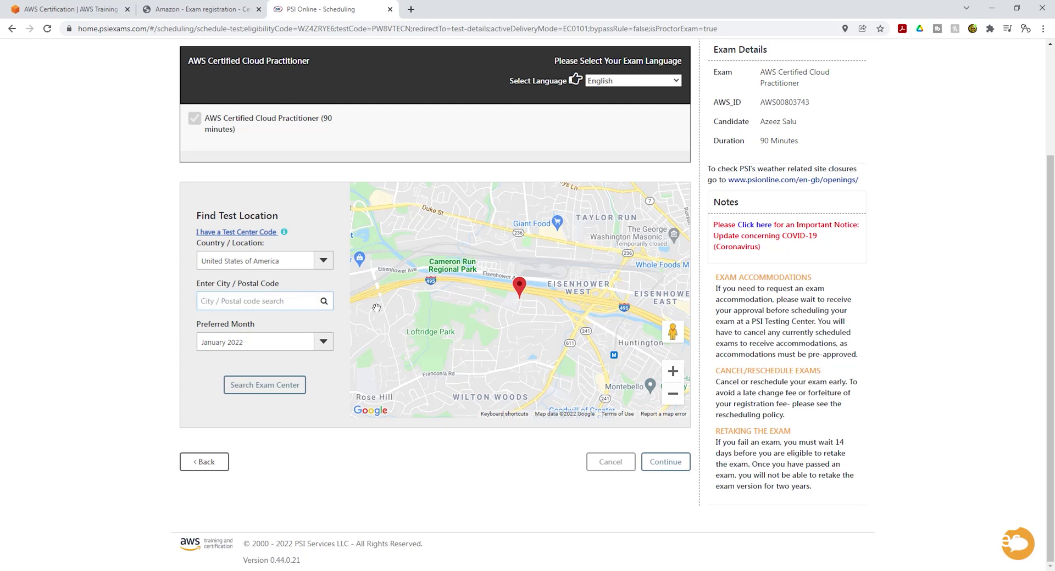
type("upper Marl")
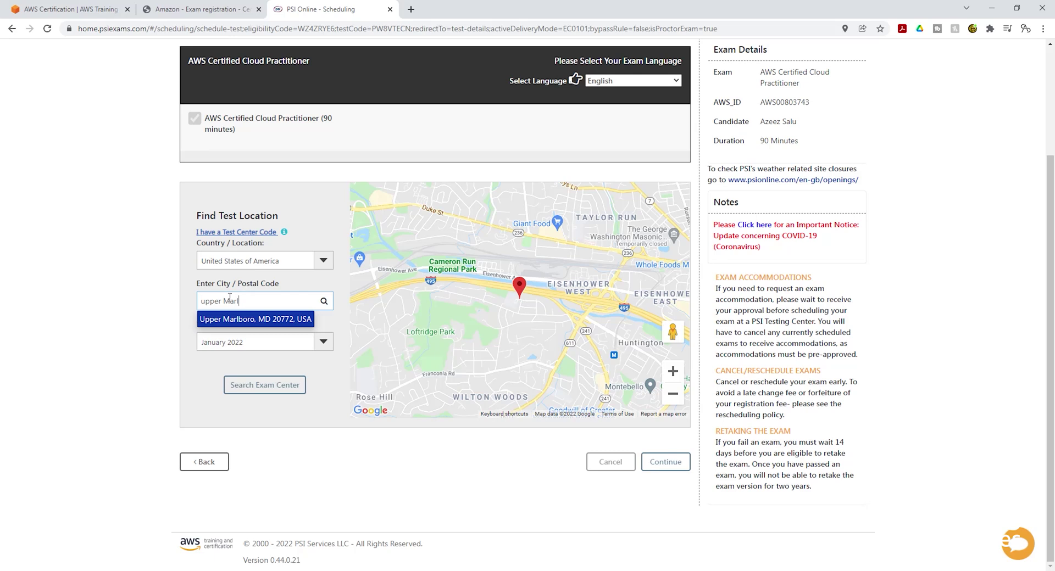
left_click(246, 322)
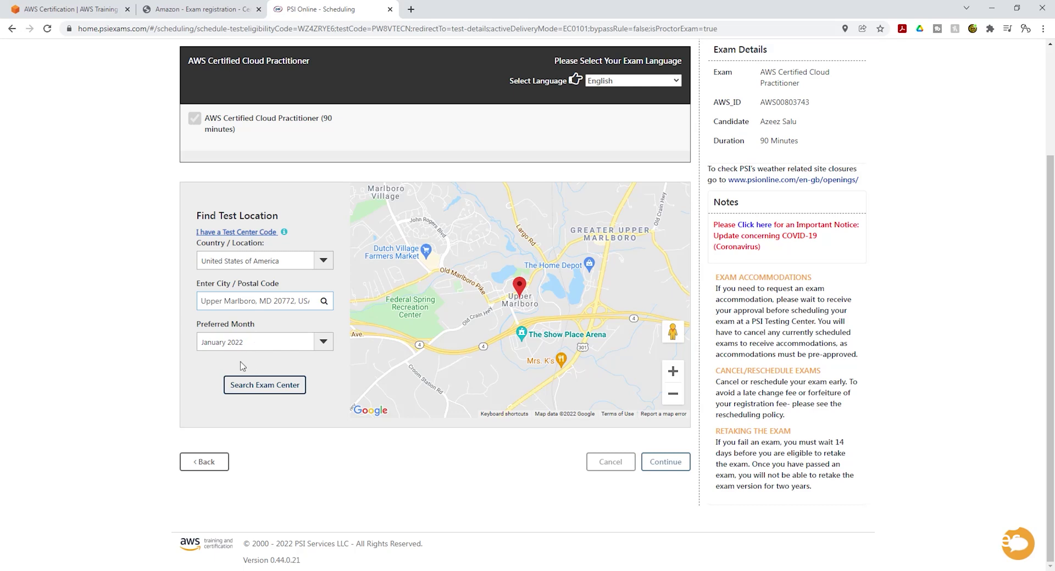
left_click(241, 384)
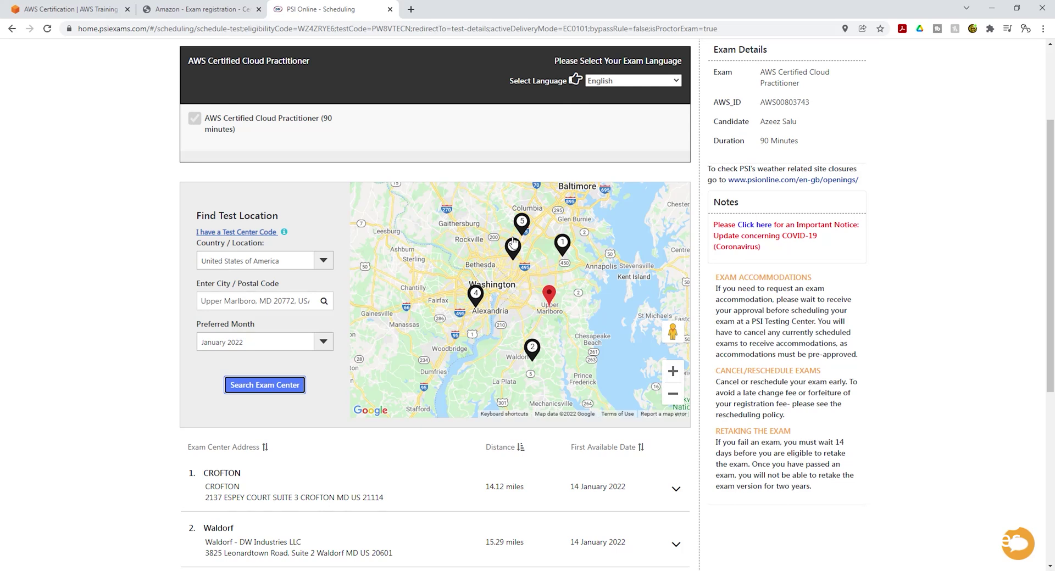
Review the exam centers on the map and on the first three result pages, and return to the first page.
left_click_drag(533, 218, 455, 233)
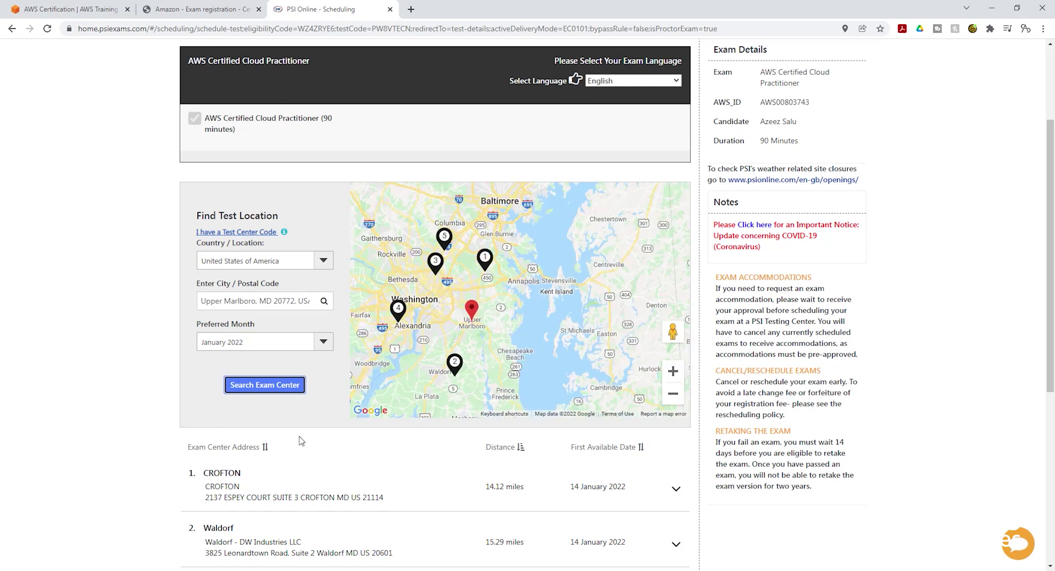
left_click(142, 435)
scroll(149, 425, "down", 1)
scroll(155, 423, "down", 3)
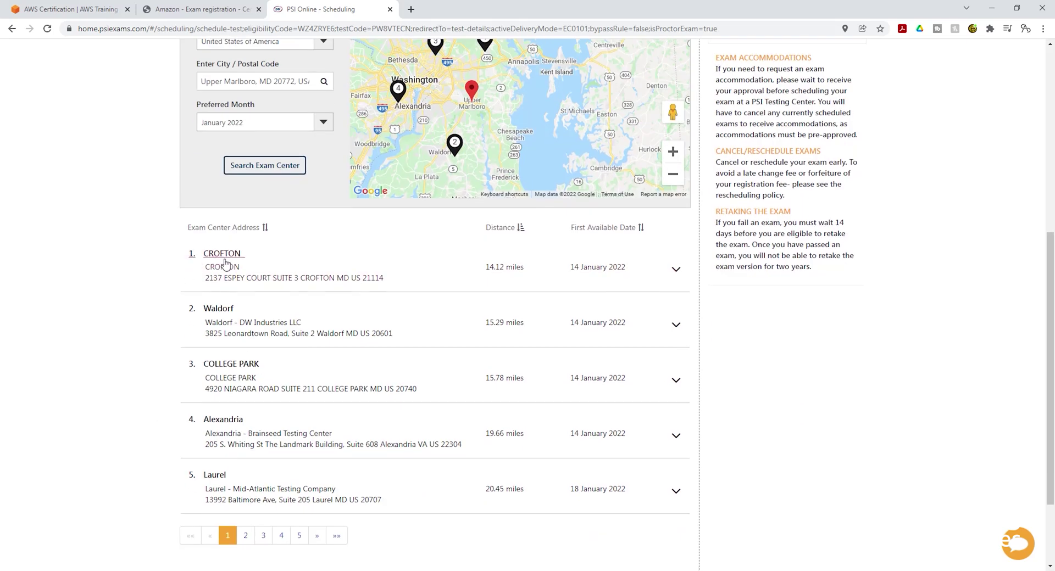
scroll(262, 263, "down", 1)
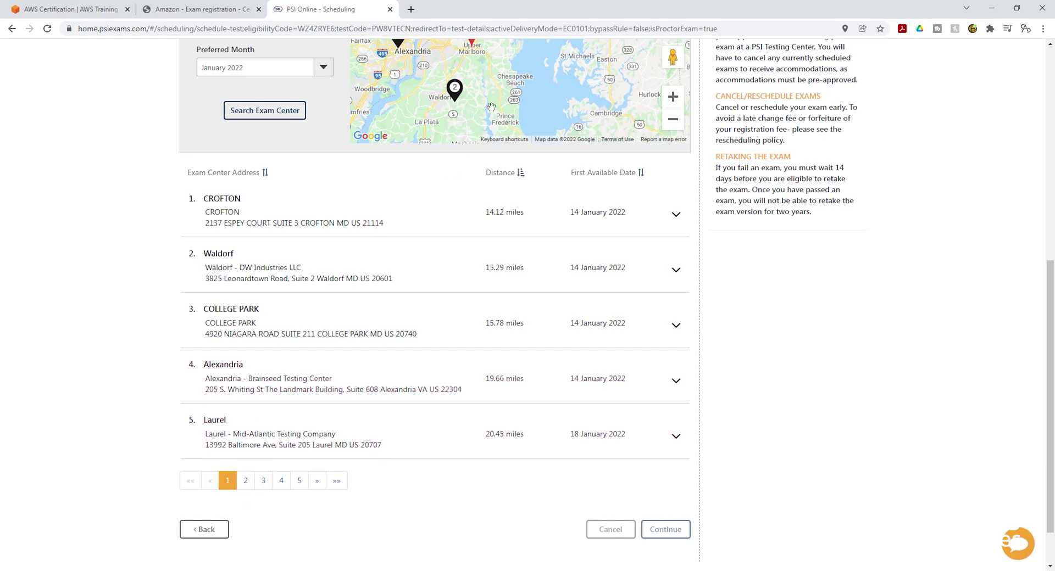
left_click(245, 482)
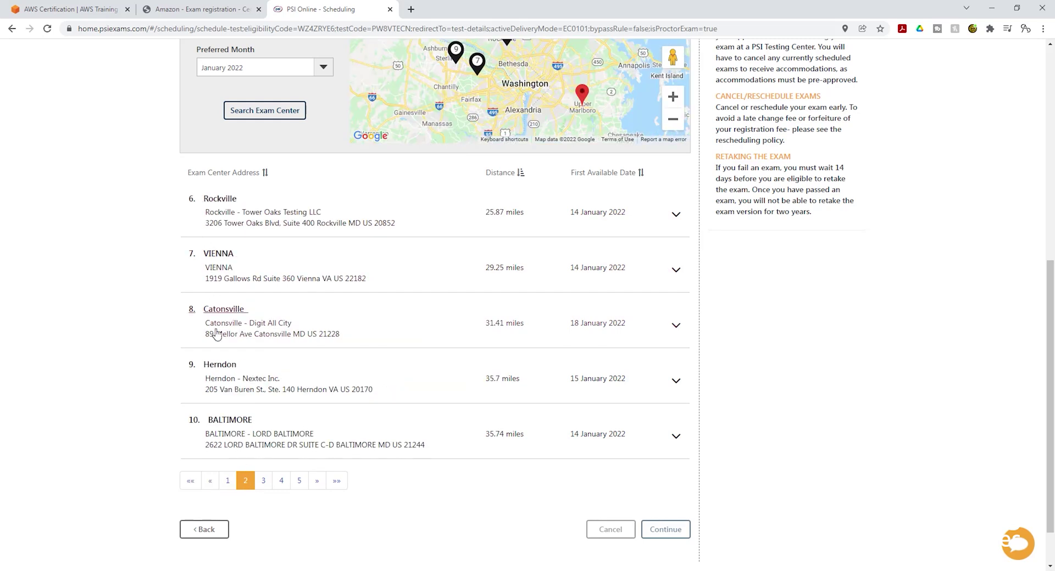
left_click(262, 482)
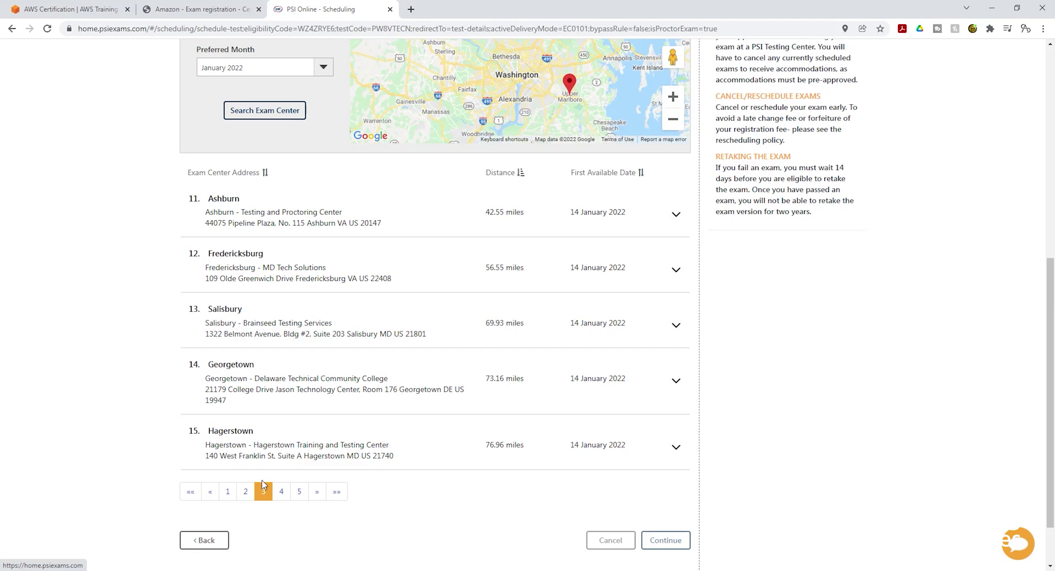
left_click(228, 493)
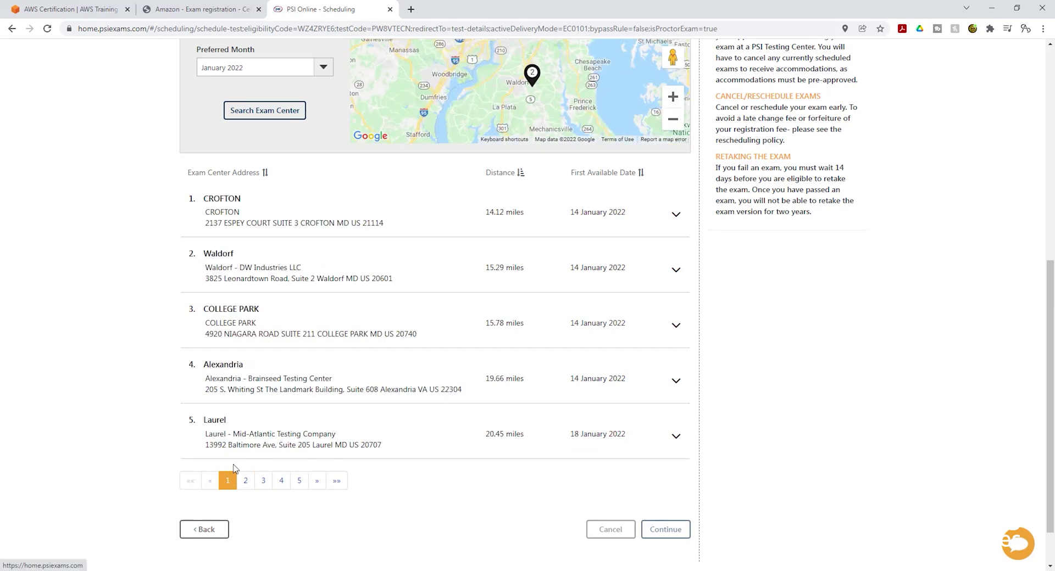
Open the availability calendar of the CROFTON exam center and check the start times for 18 January 2022.
left_click(226, 200)
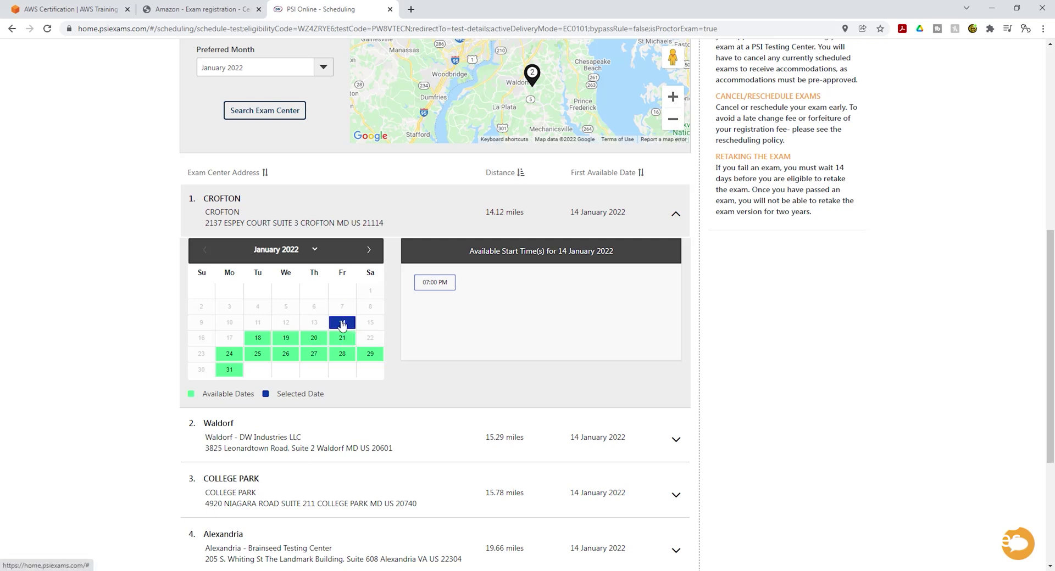
left_click(437, 284)
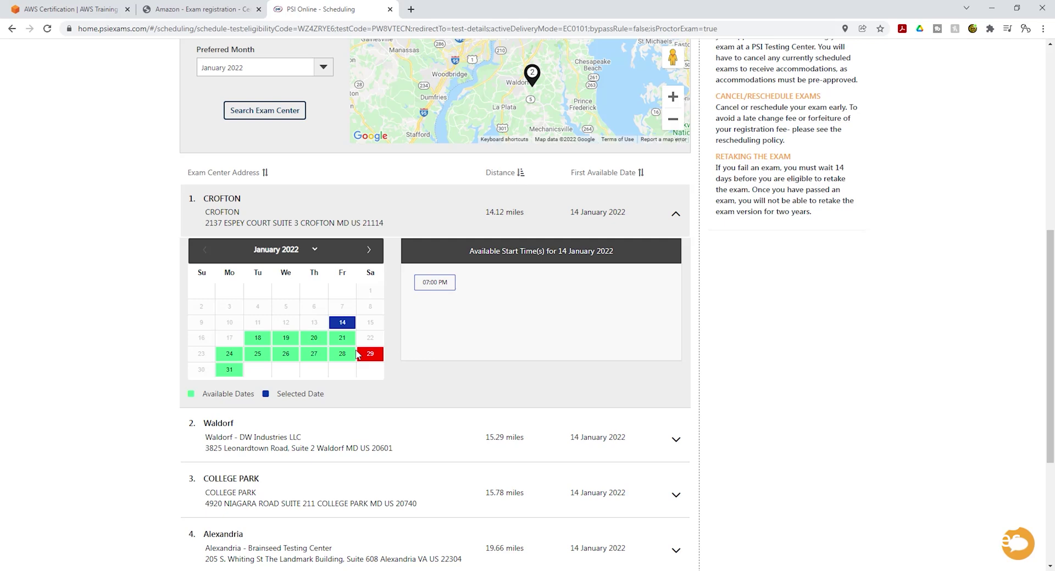
left_click(258, 339)
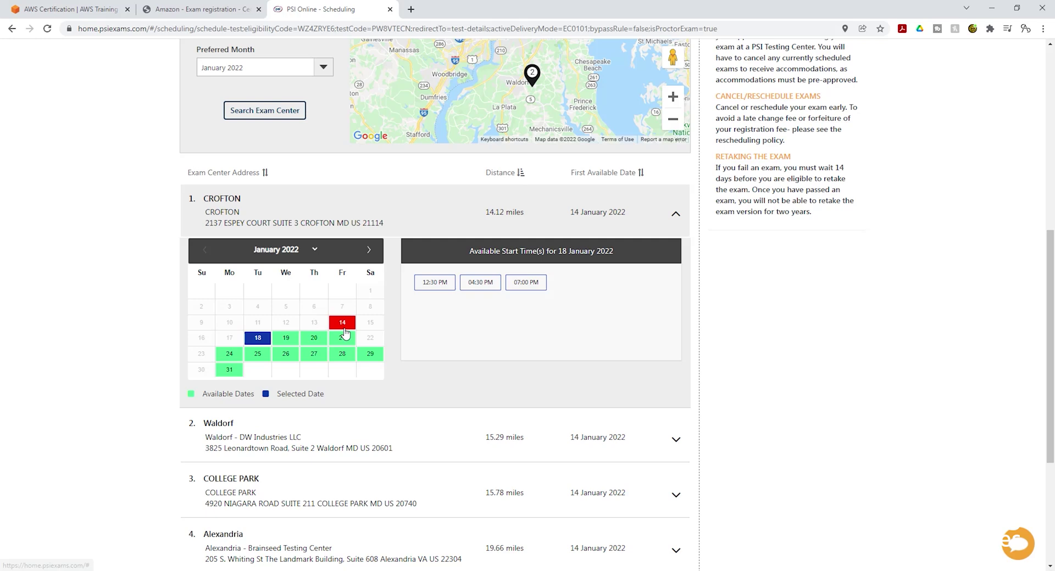
Choose 2 February 2022 at 04:30 PM as the exam slot at the CROFTON center.
left_click(312, 256)
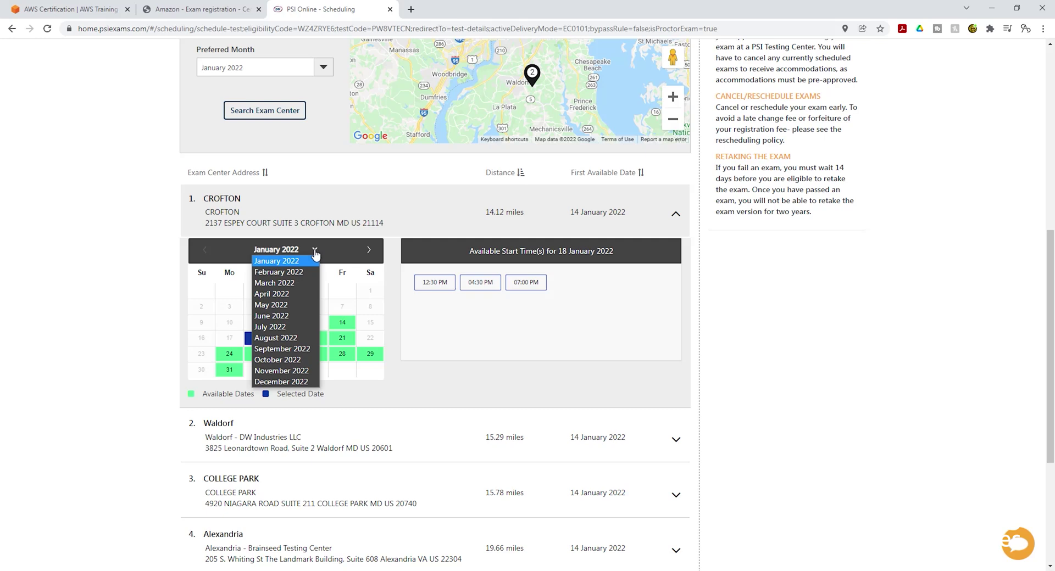
left_click(279, 272)
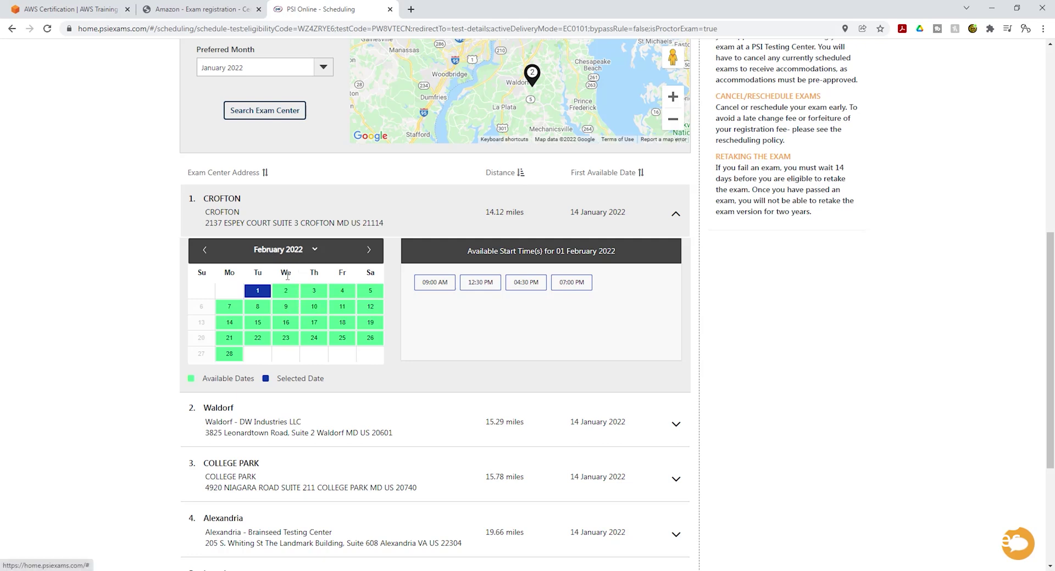
left_click(286, 295)
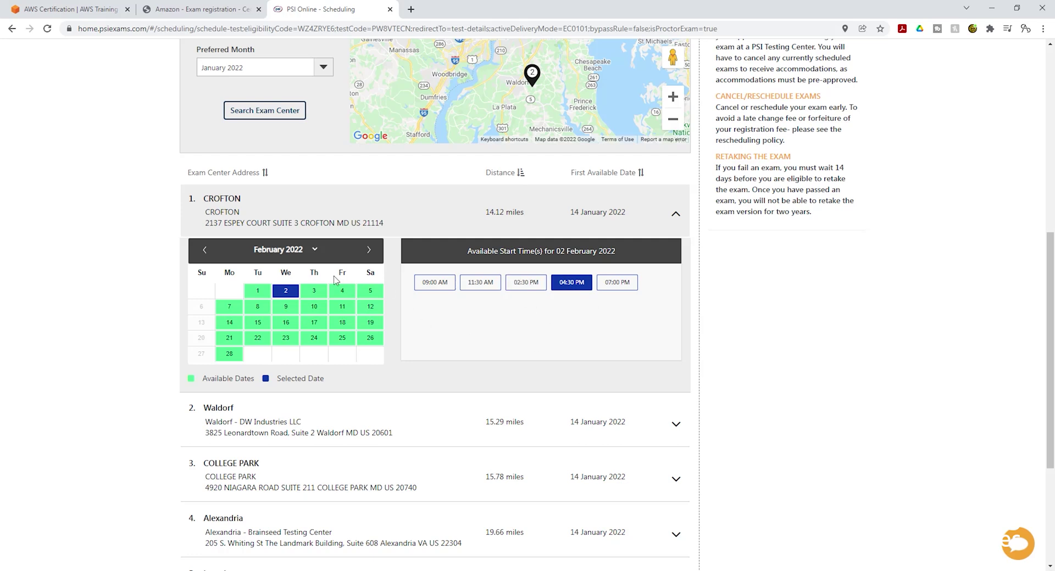
left_click(560, 283)
Continue with the selected exam slot and confirm the schedule details to create the booking.
scroll(559, 300, "down", 4)
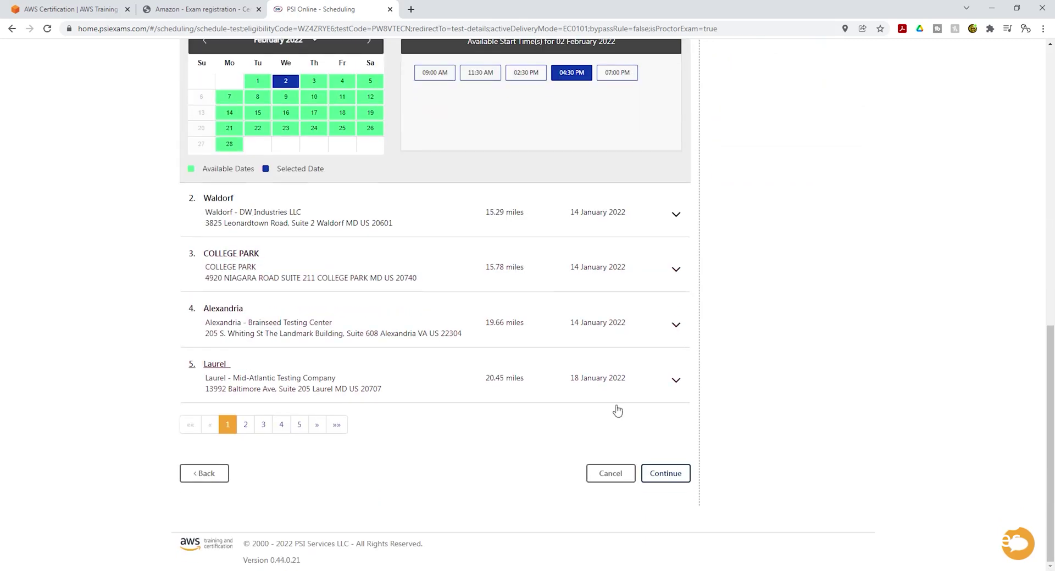
left_click(661, 468)
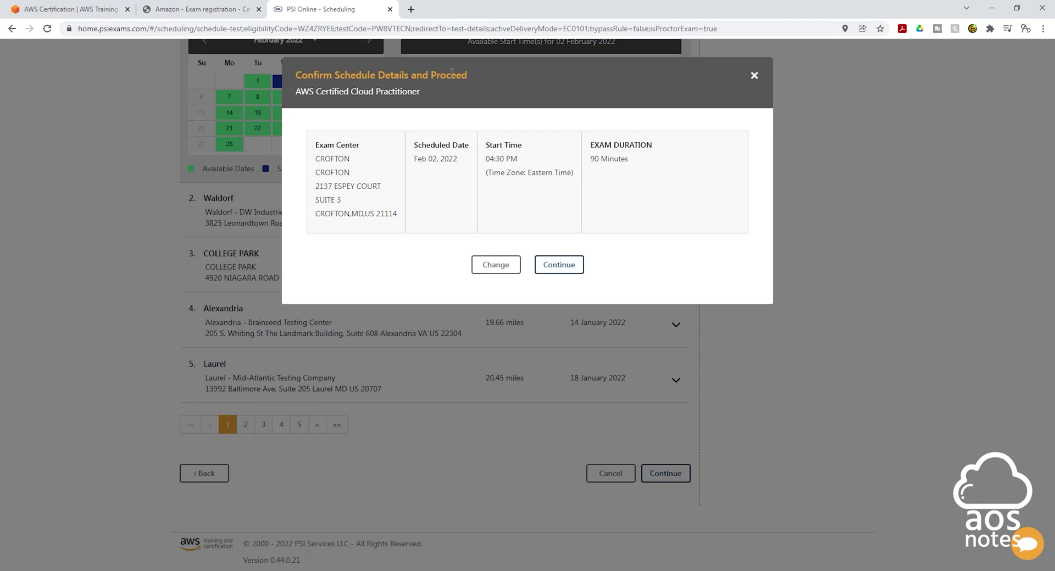
left_click(572, 268)
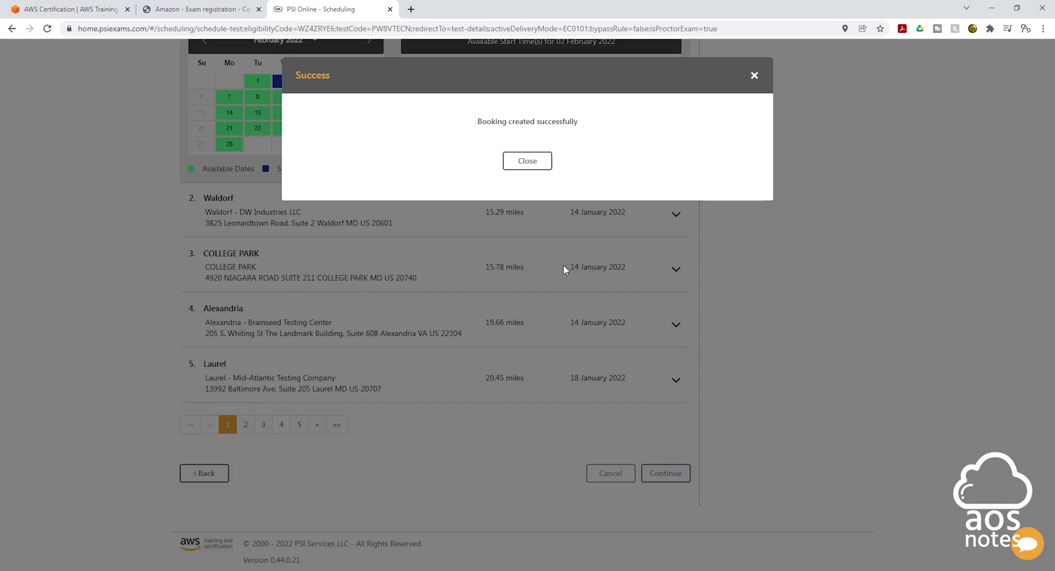